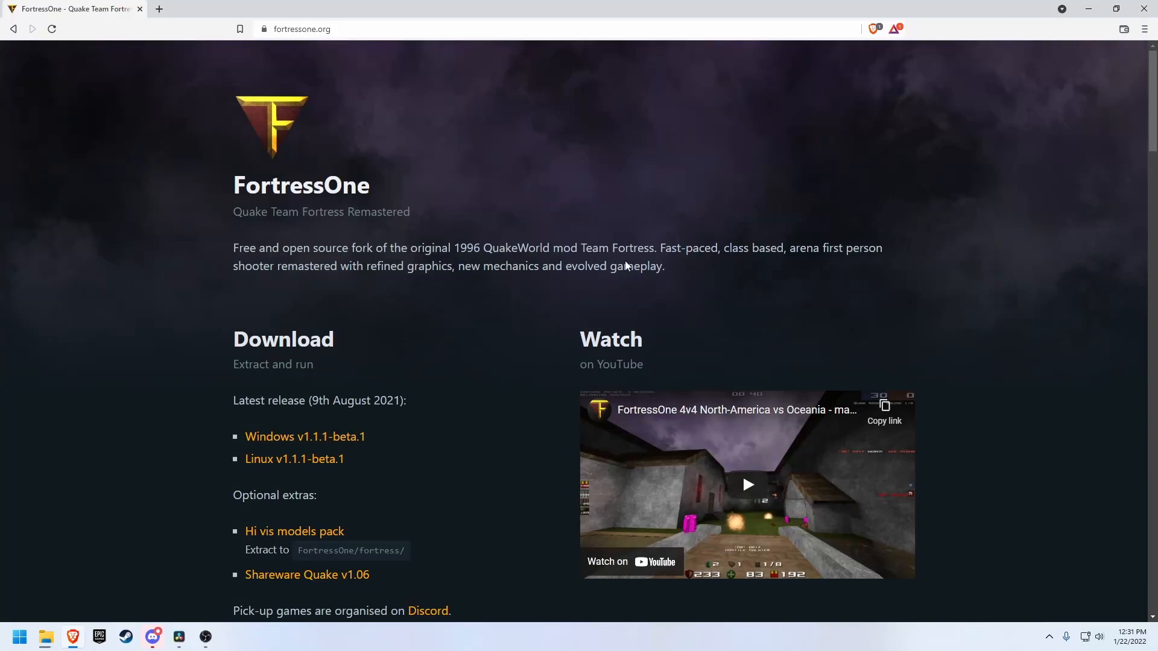
# - Download the FortressOne Windows v1.1.1-beta.1 portable zip from fortressone.org to Downloads
pyautogui.click(361, 436)
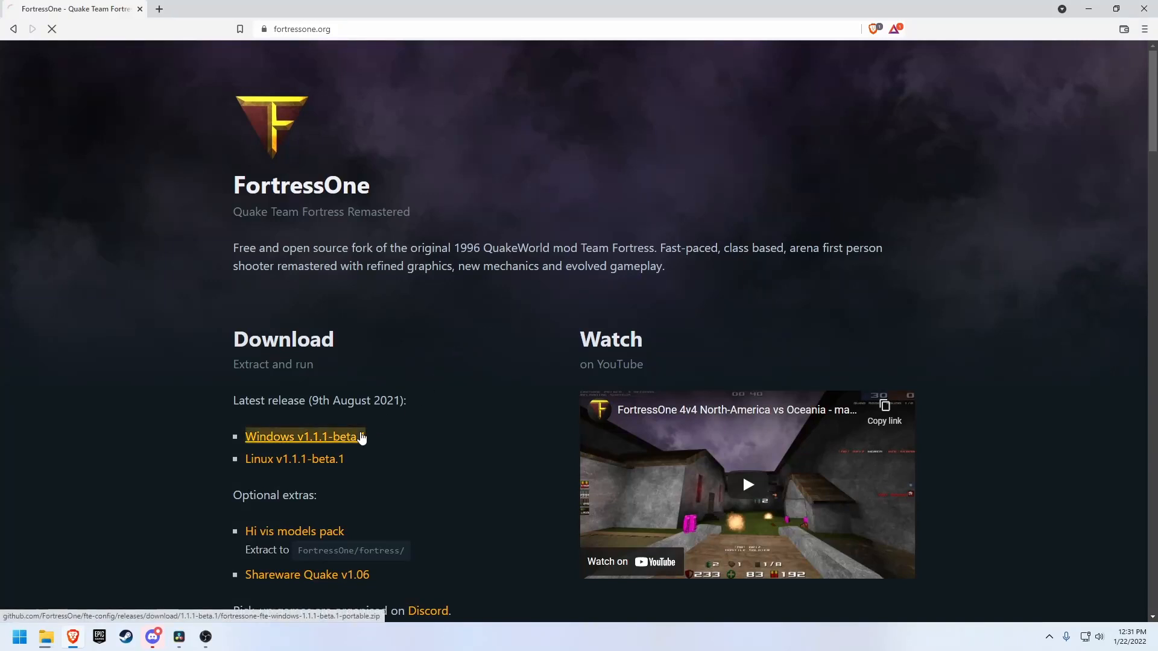
pyautogui.click(476, 305)
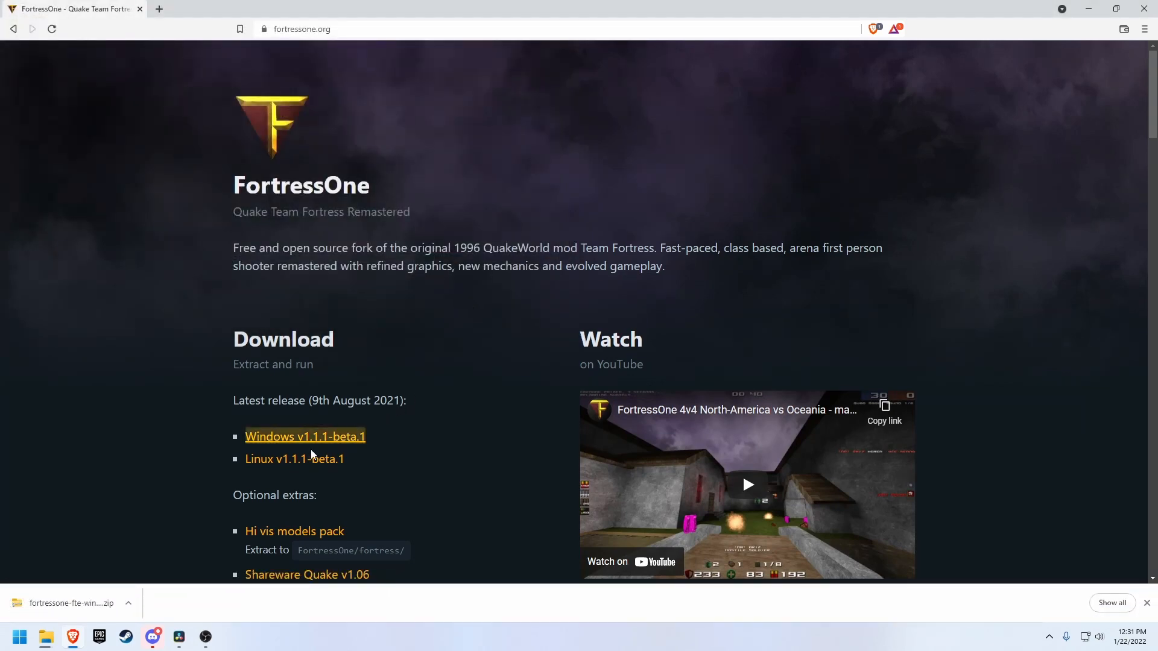
# - View the downloaded zip in File Explorer and copy the FortressOne folder from it
pyautogui.click(38, 608)
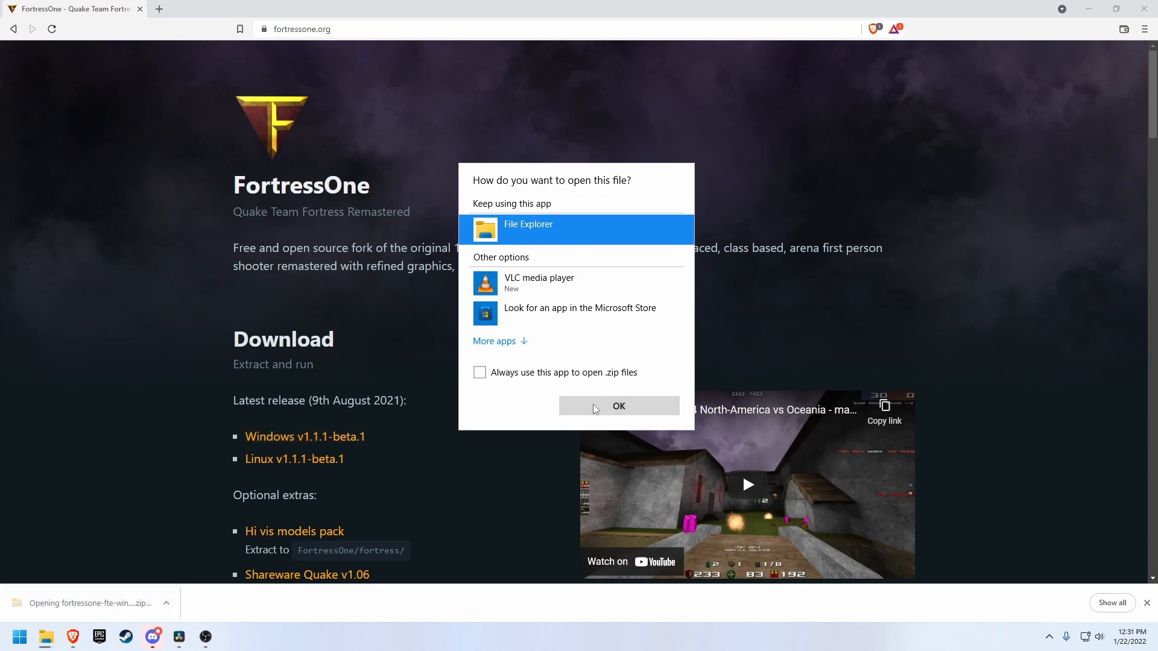
pyautogui.click(619, 406)
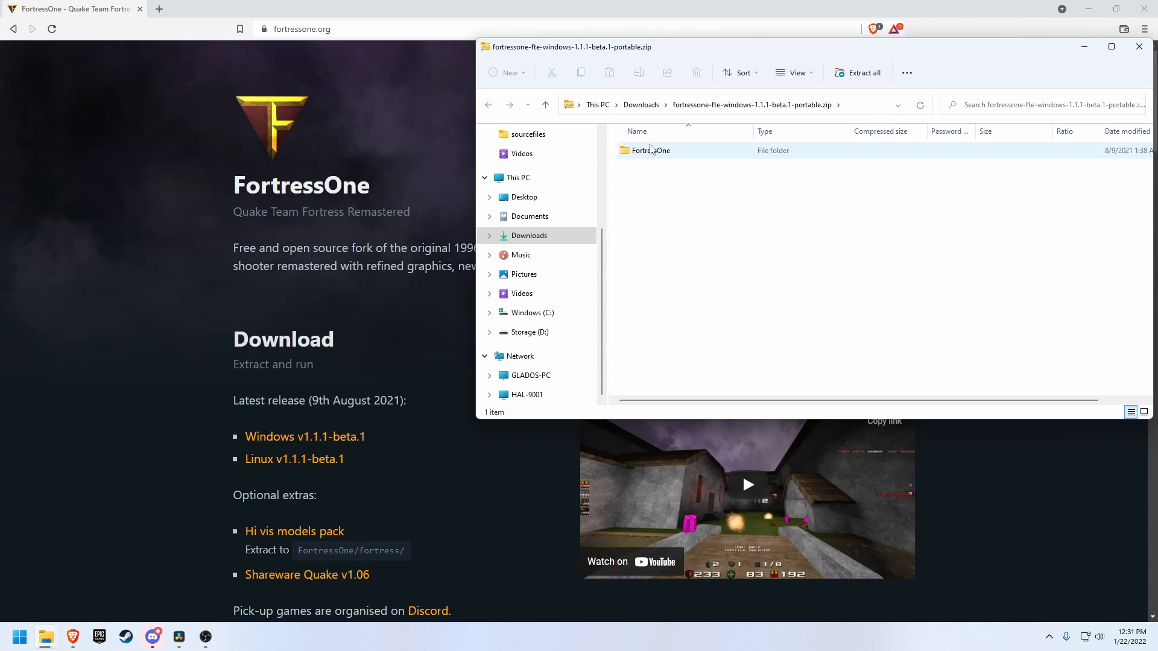
pyautogui.rightClick(653, 154)
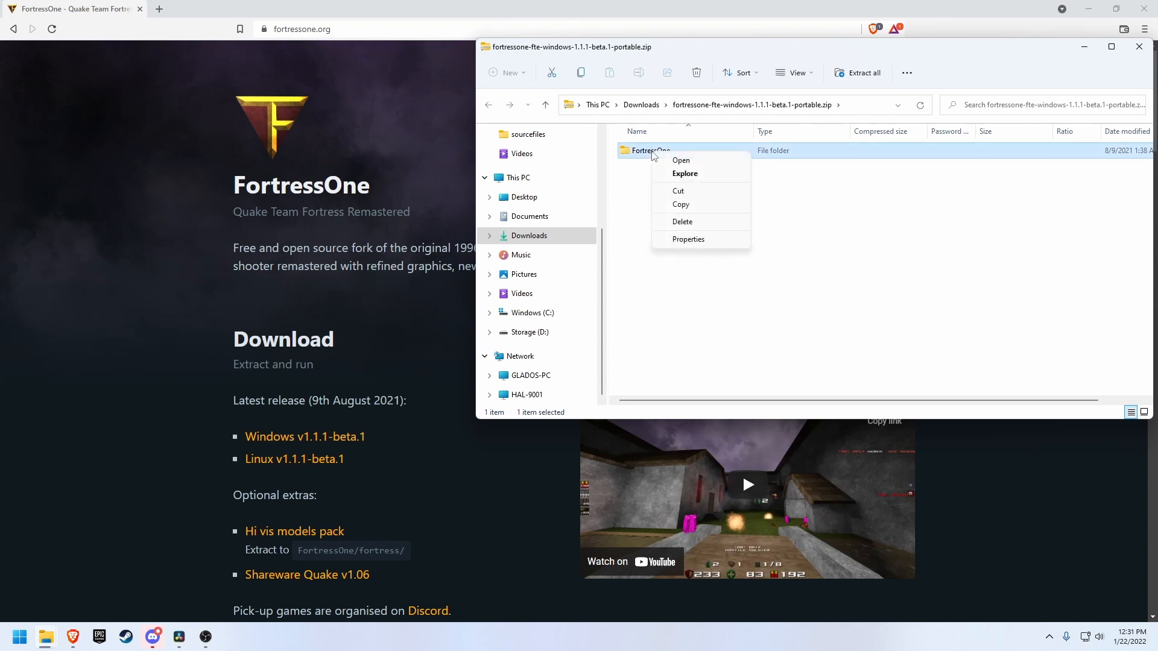
pyautogui.click(677, 206)
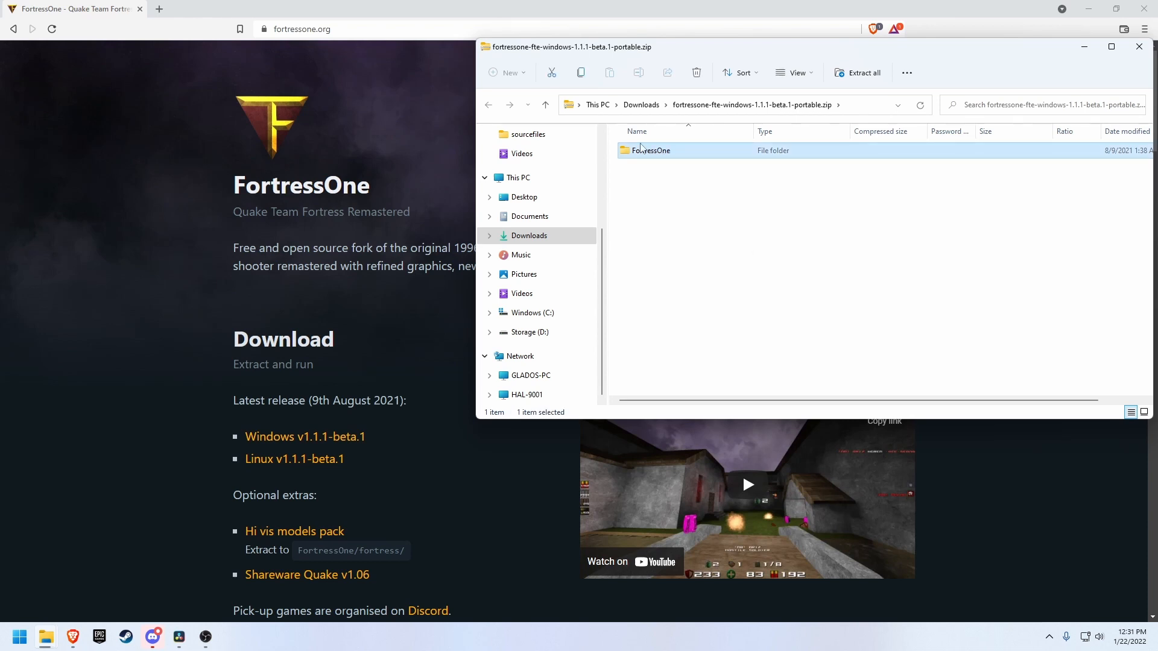
# - Paste the FortressOne folder into the root of the Windows (C:) drive
pyautogui.click(597, 104)
pyautogui.doubleClick(671, 239)
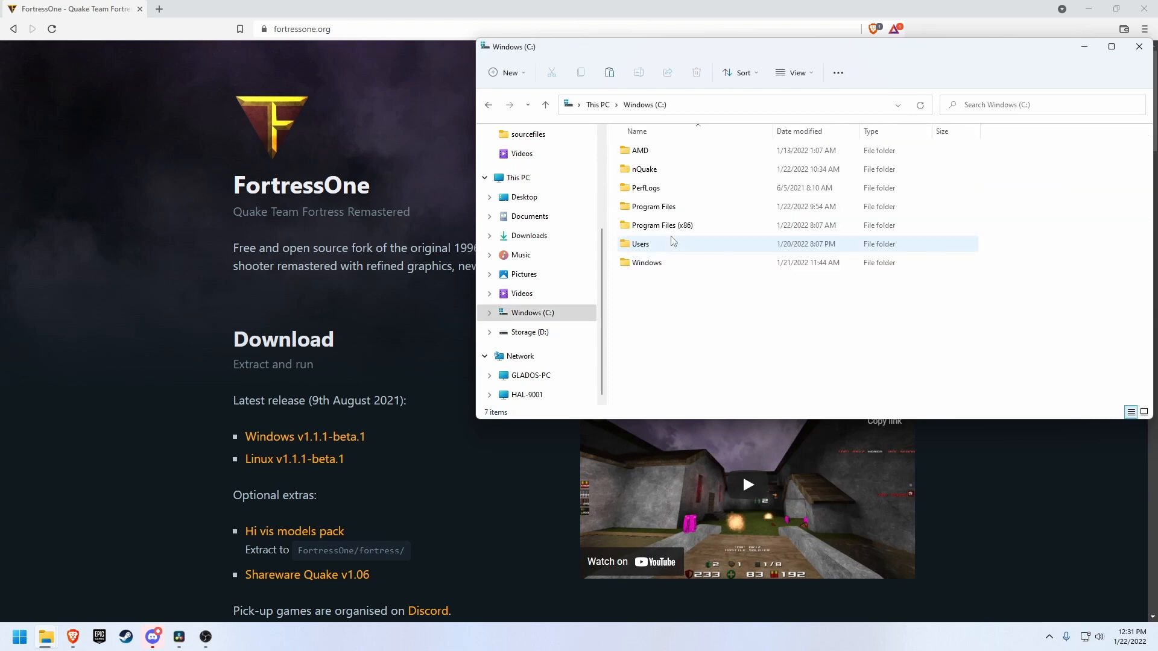
pyautogui.rightClick(676, 290)
pyautogui.click(709, 374)
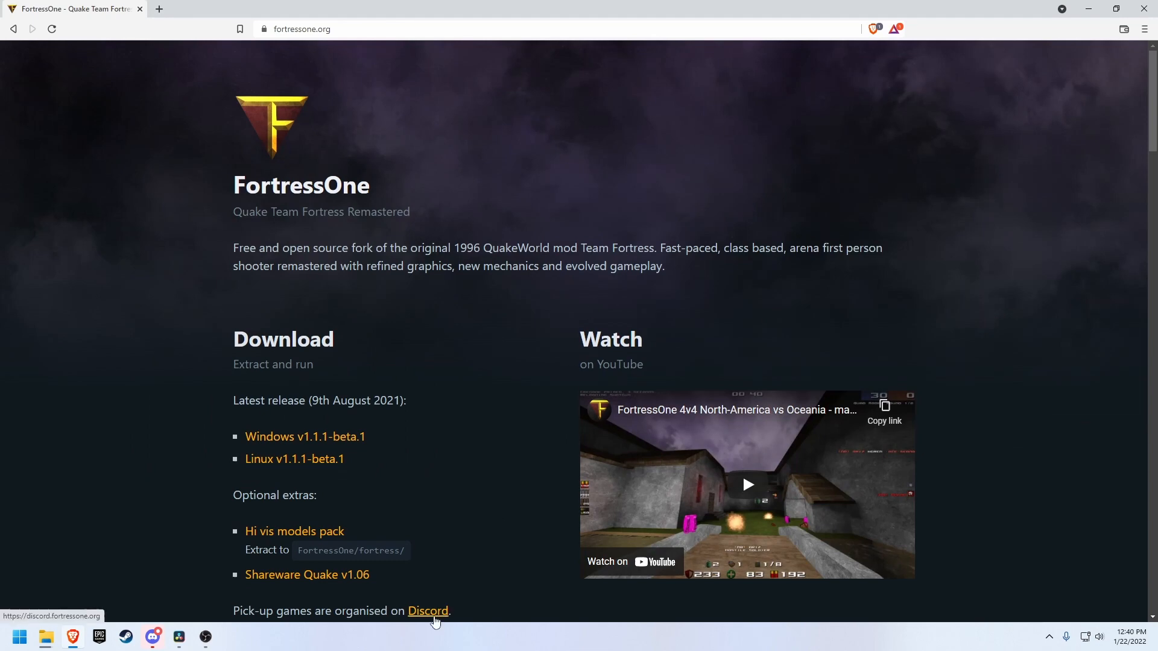
# - Join the FortressOne Discord from the website and view its #getting-started channel
pyautogui.click(434, 617)
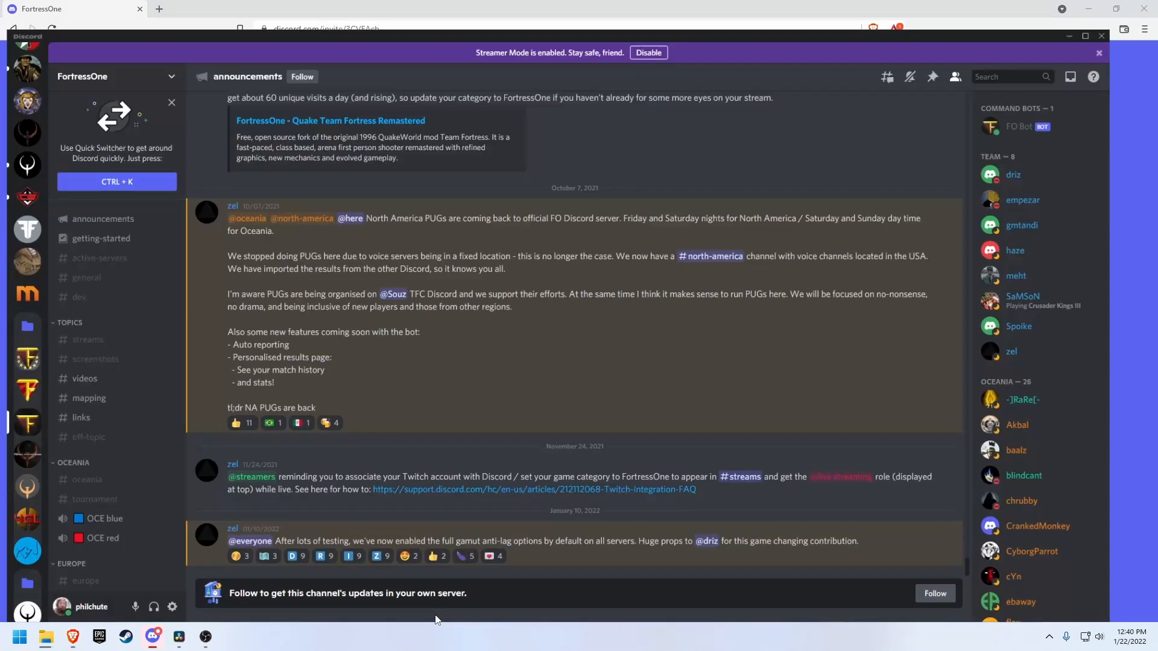
pyautogui.moveTo(579, 537)
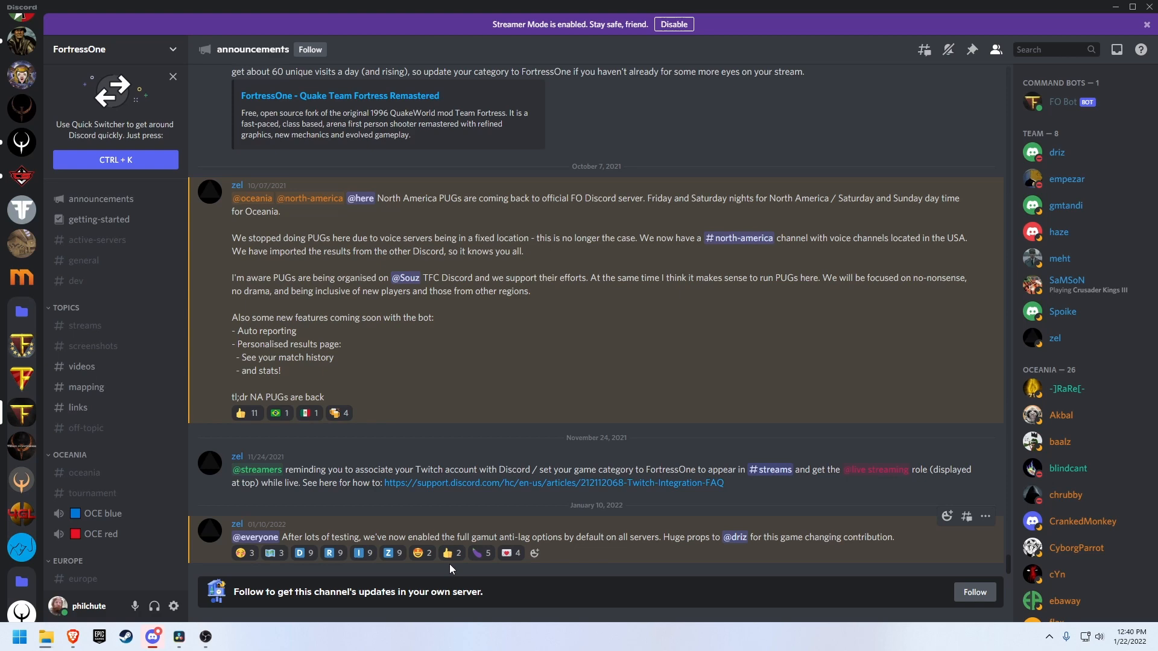
pyautogui.click(101, 220)
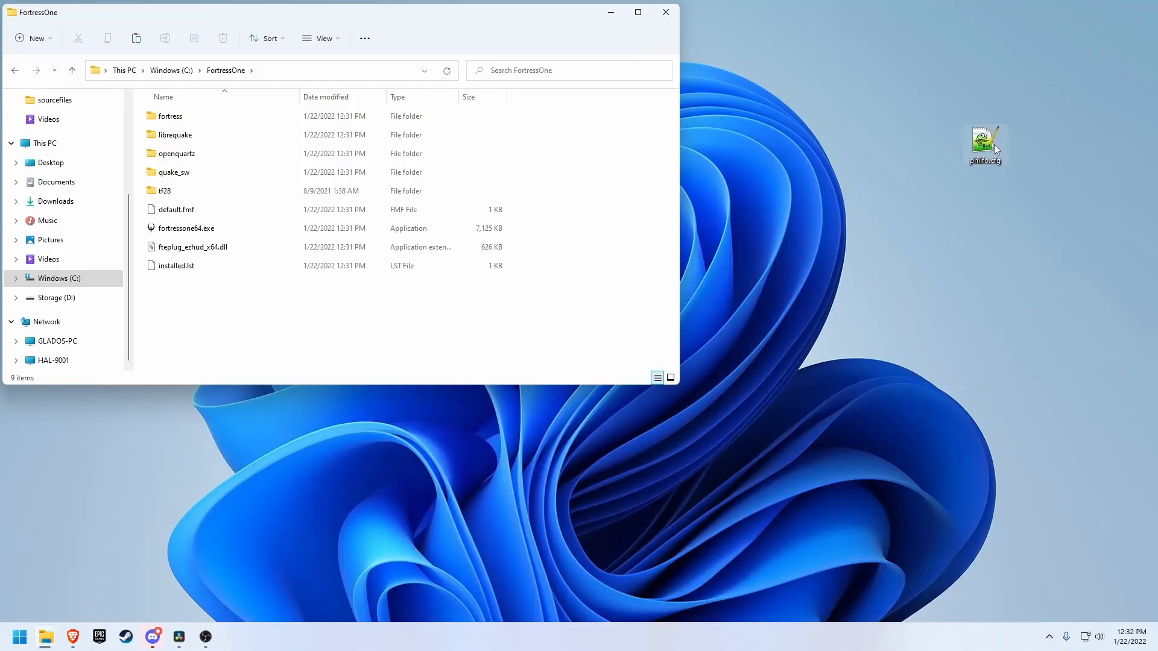
# - Move philfo.cfg from the desktop into C:\FortressOne\fortress, then return to the FortressOne folder
pyautogui.doubleClick(200, 118)
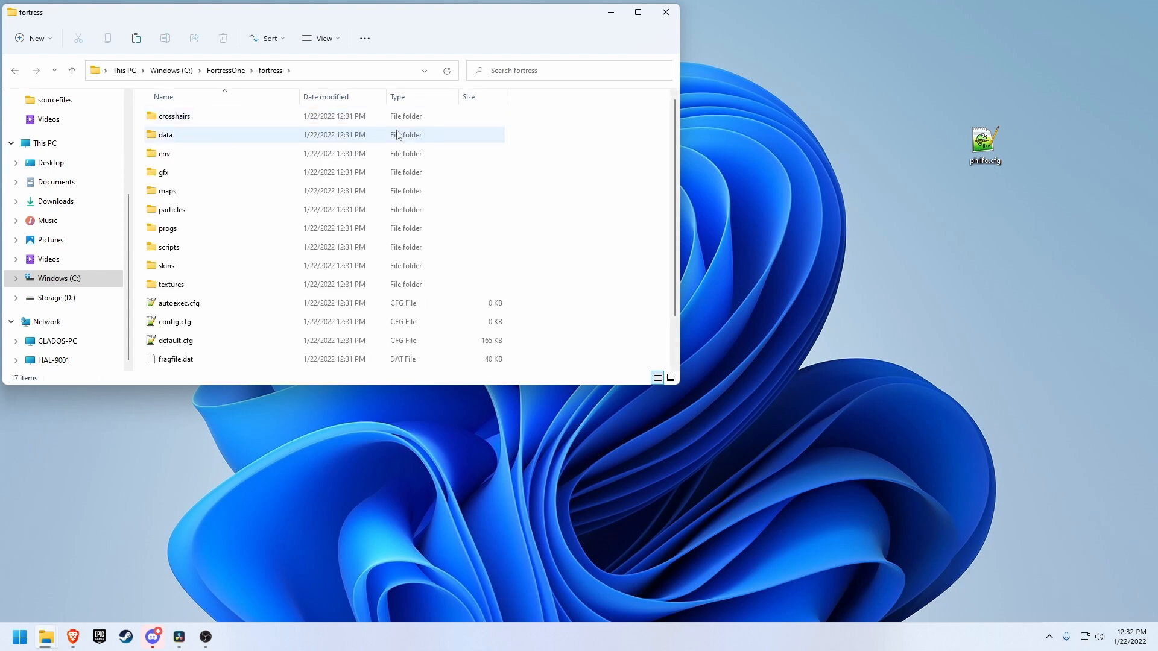
pyautogui.moveTo(986, 147); pyautogui.dragTo(584, 315)
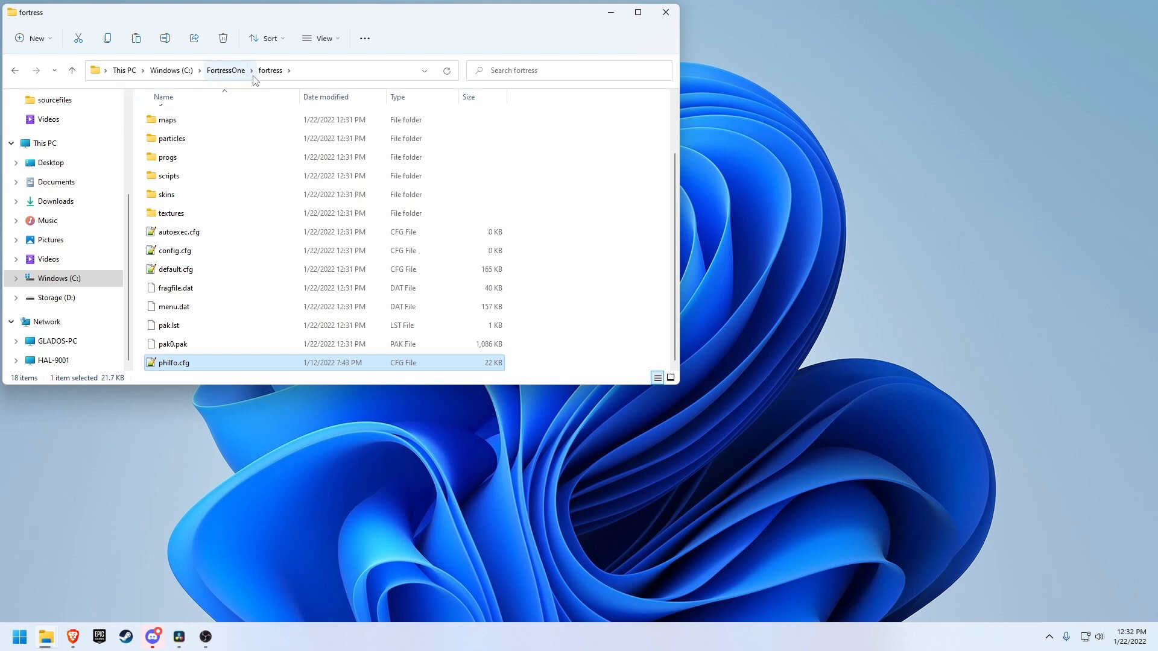
pyautogui.scroll(2, 291, 212)
pyautogui.hotkey('alt', 'Up')
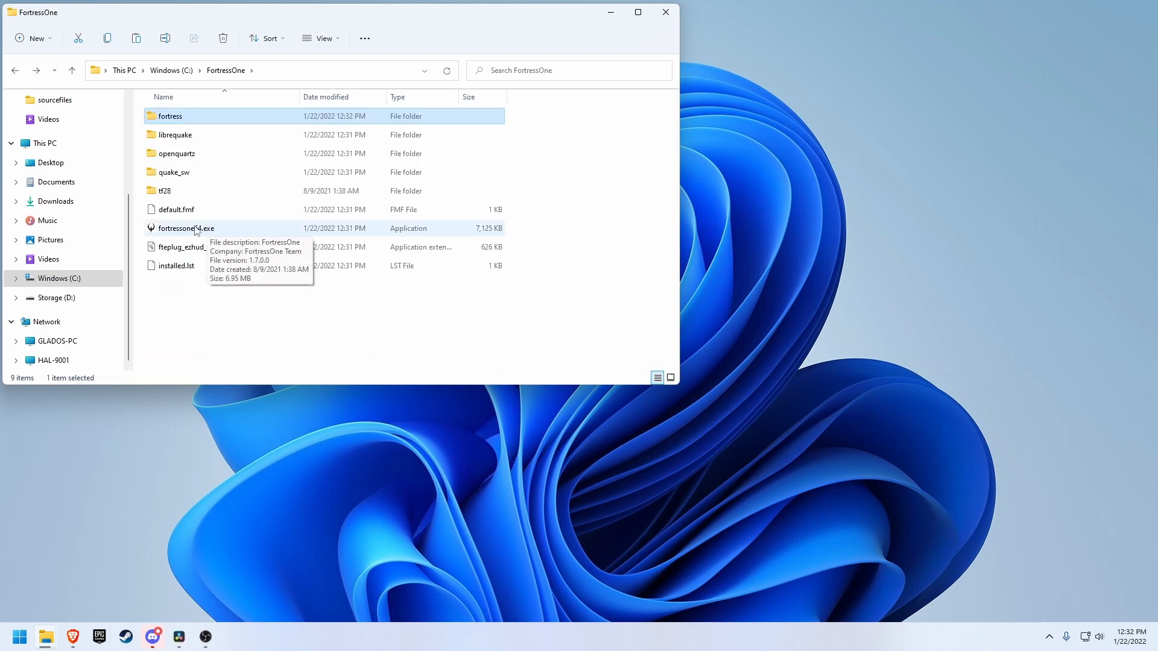
# - Create a desktop shortcut to fortressone64.exe, launch it and reveal SmartScreen's run option via More info
pyautogui.moveTo(195, 231); pyautogui.dragTo(786, 104)
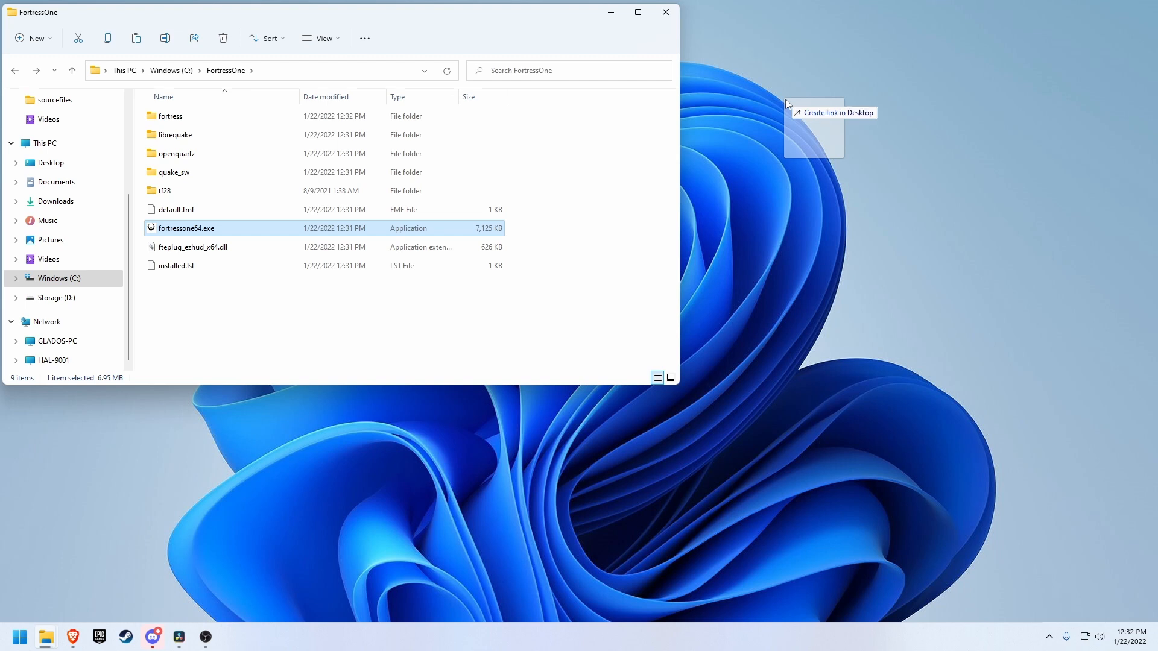
pyautogui.moveTo(785, 104); pyautogui.dragTo(785, 104)
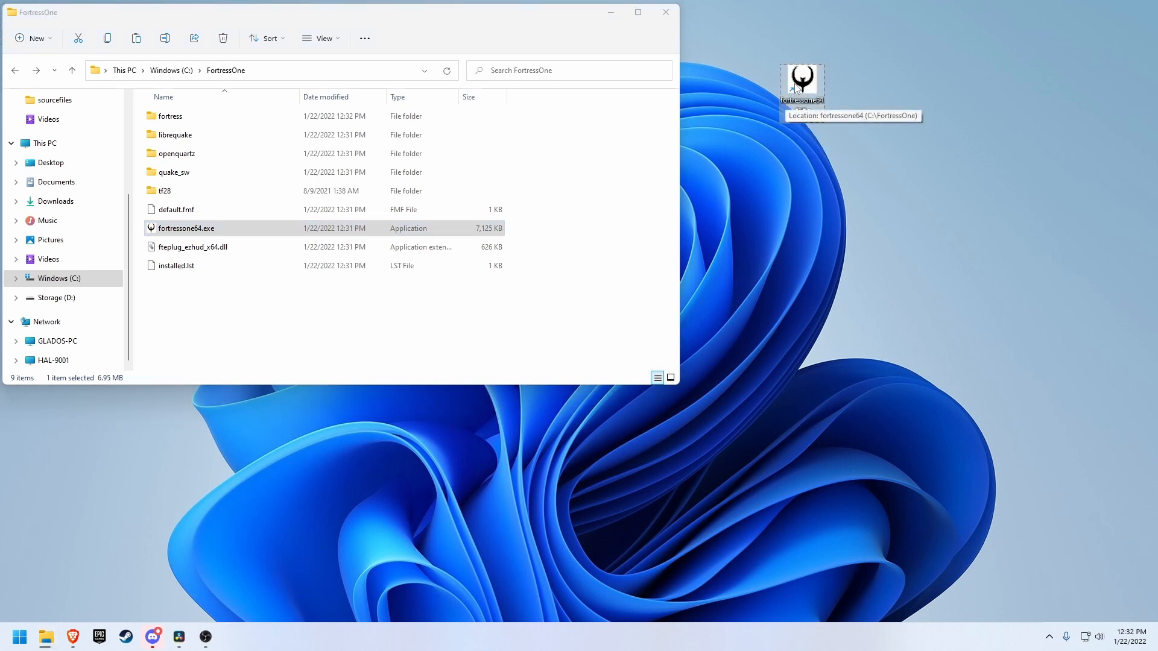
pyautogui.doubleClick(796, 87)
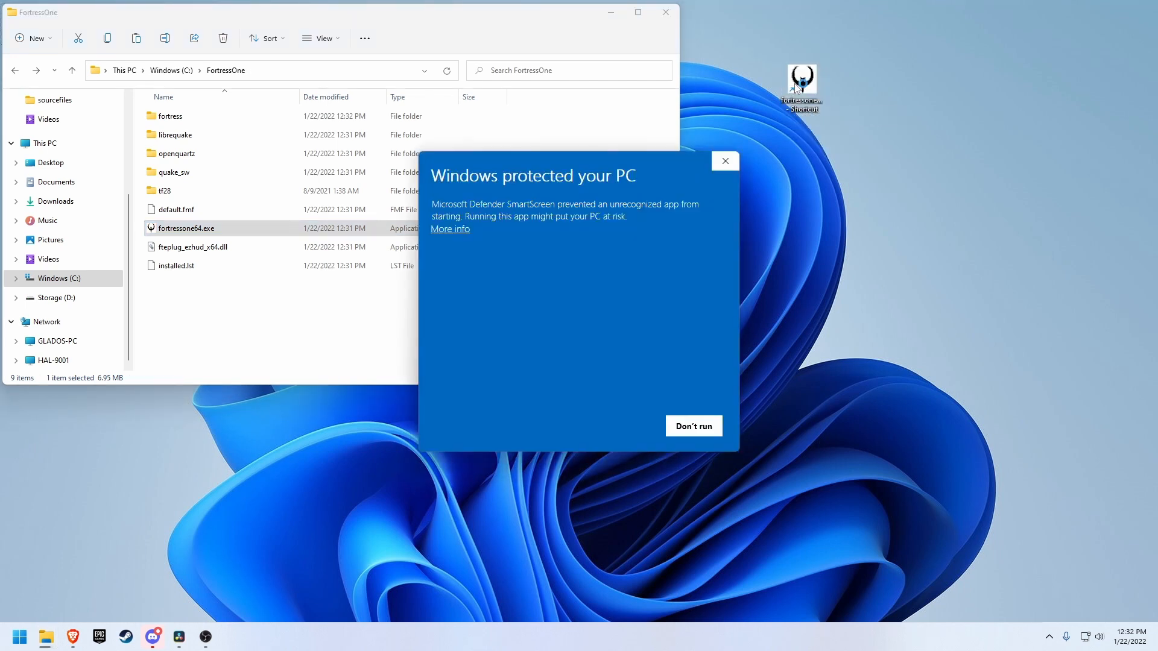
pyautogui.click(439, 230)
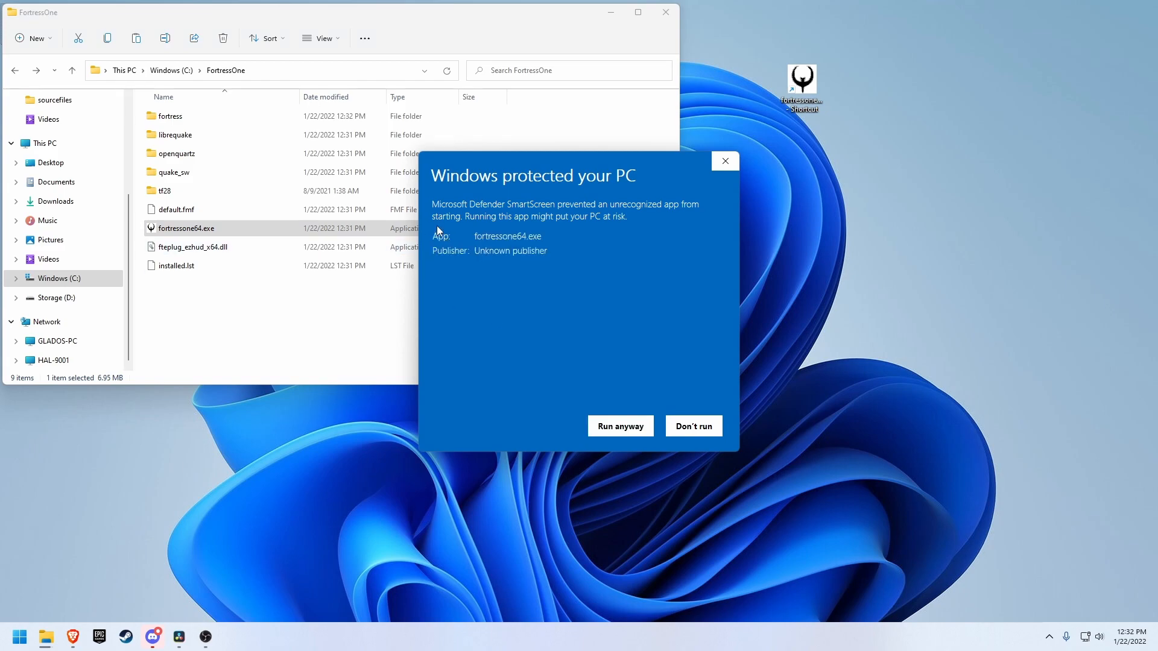
# - Run the game anyway, exec philfo.cfg in the console and run cali10 to join the California server
pyautogui.click(621, 426)
pyautogui.write('exec autoexec.cfg')
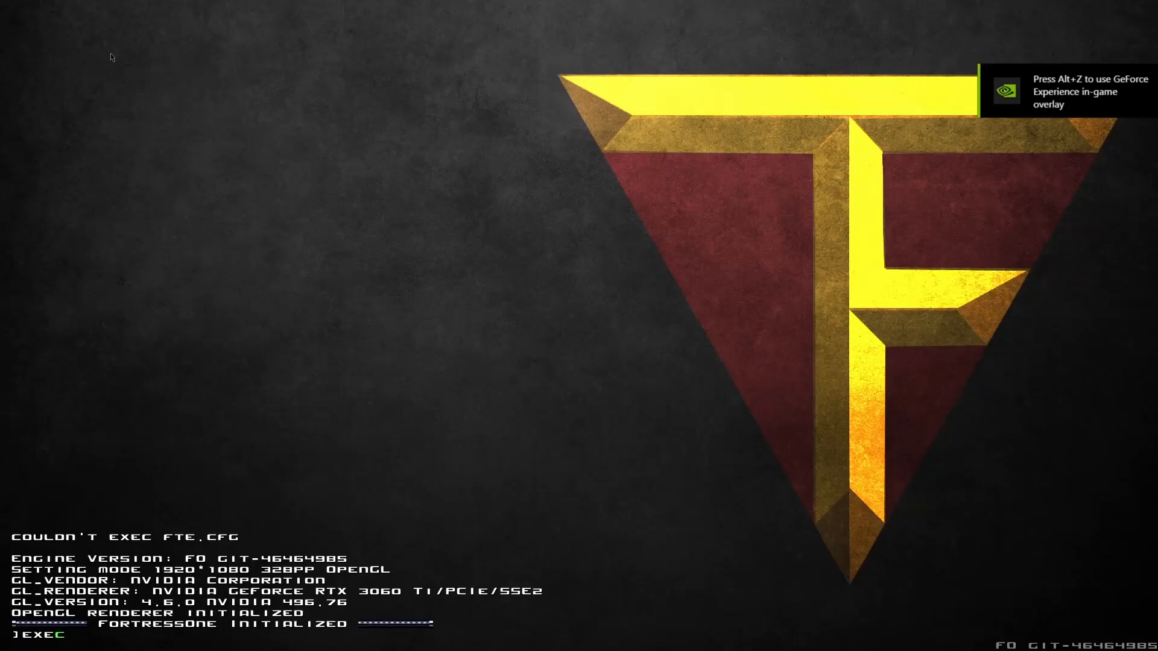
pyautogui.write('phil')
pyautogui.press('Tab')
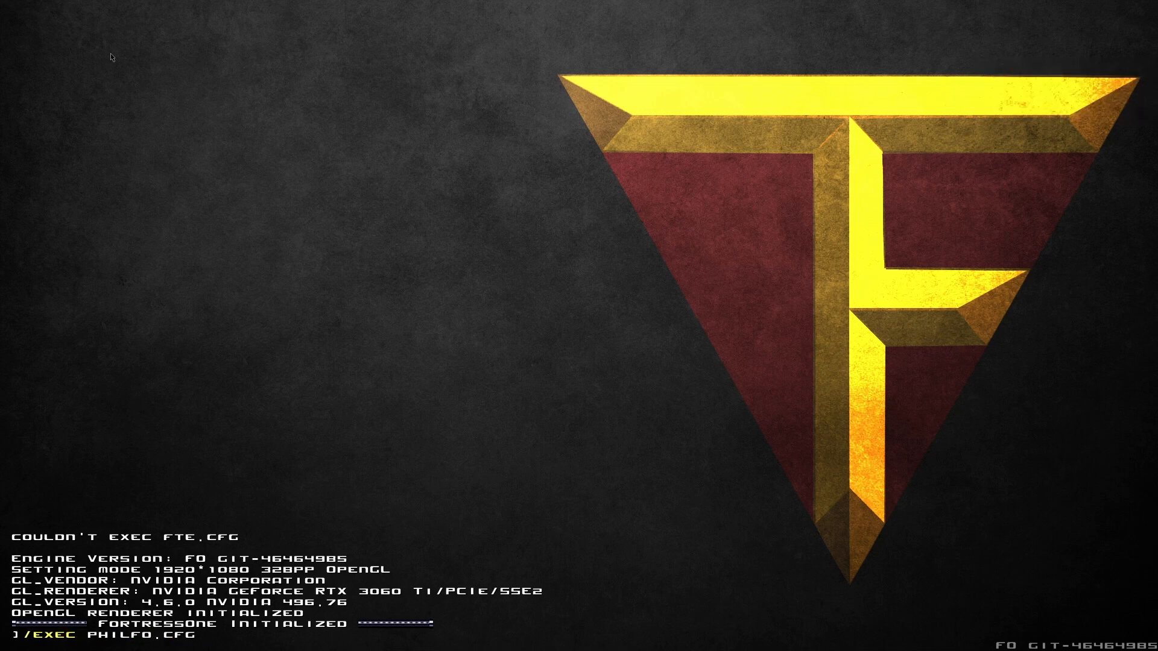
pyautogui.press('Return')
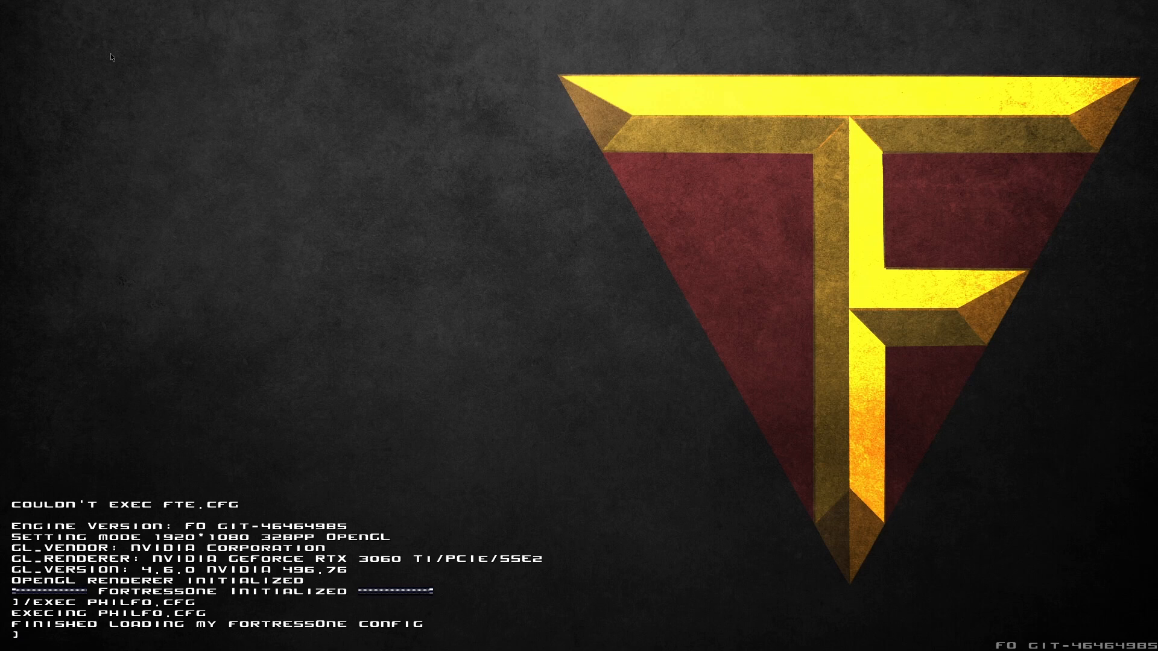
pyautogui.write('cali10')
pyautogui.press('Return')
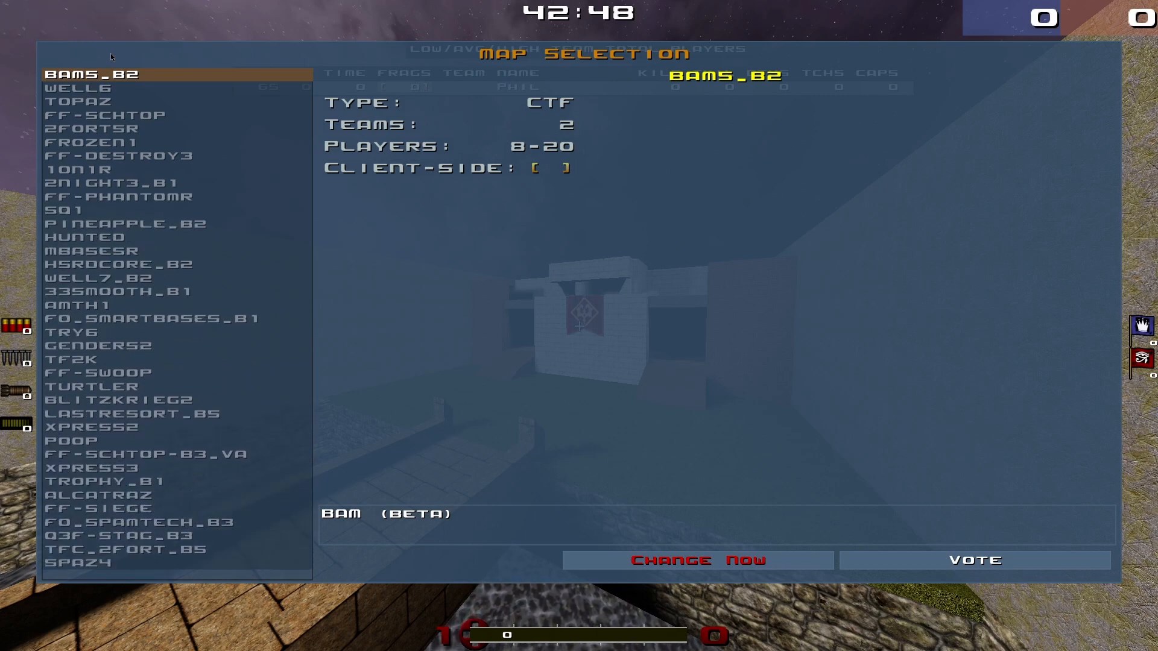
# - Dismiss the Map Selection menu to stand in the 2fort5r map as an observer
pyautogui.press('Escape')
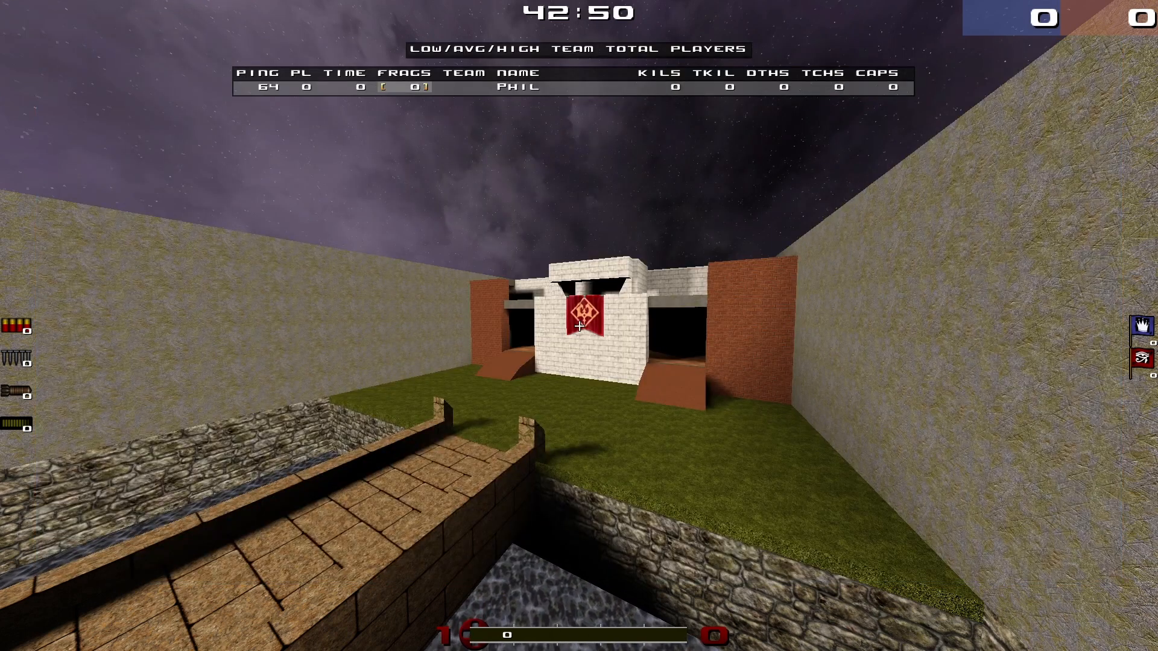